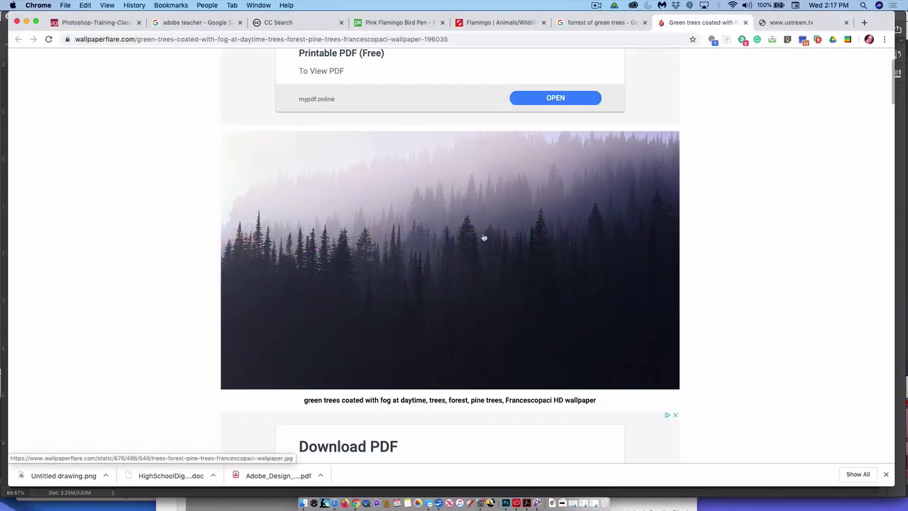
Copy the misty pine-forest photo from Chrome and return to Photoshop.
right_click(482, 242)
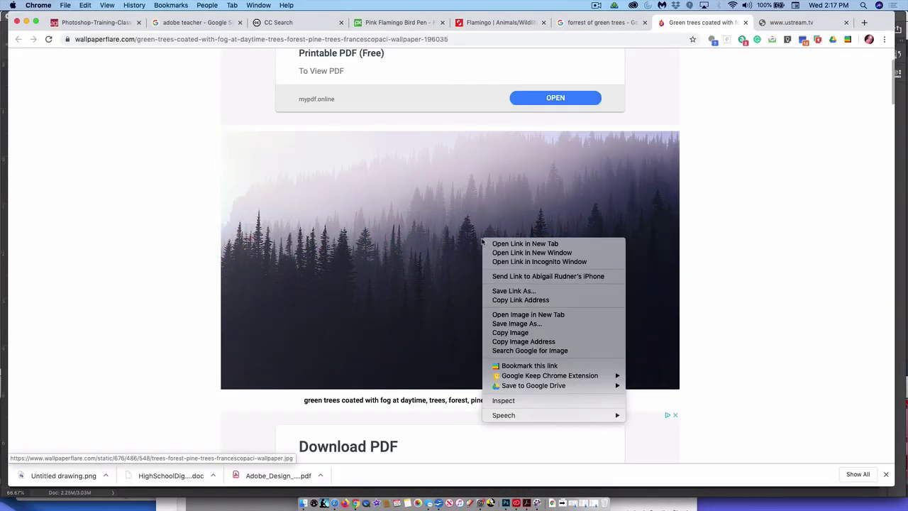
left_click(506, 333)
key("super+Tab")
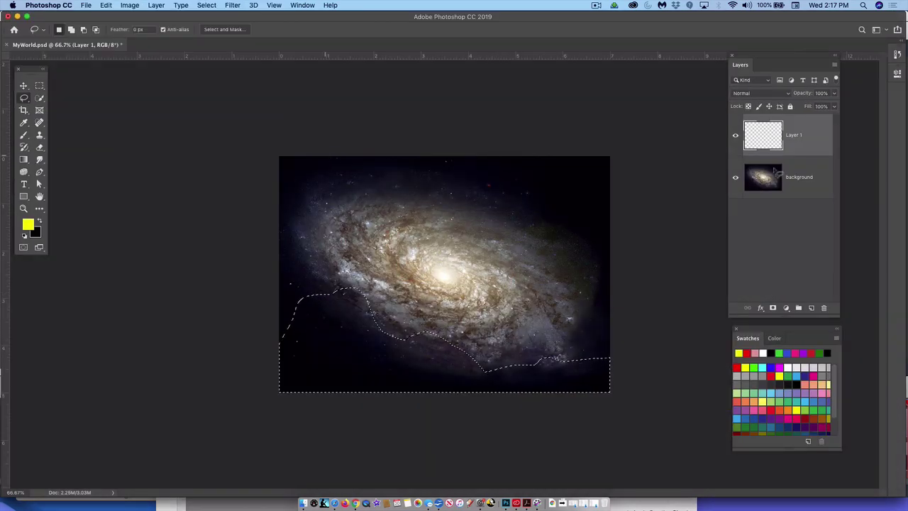
Paste the forest photo into the lower galaxy selection with Edit > Paste Special > Paste Into.
left_click(107, 5)
mouse_move(212, 100)
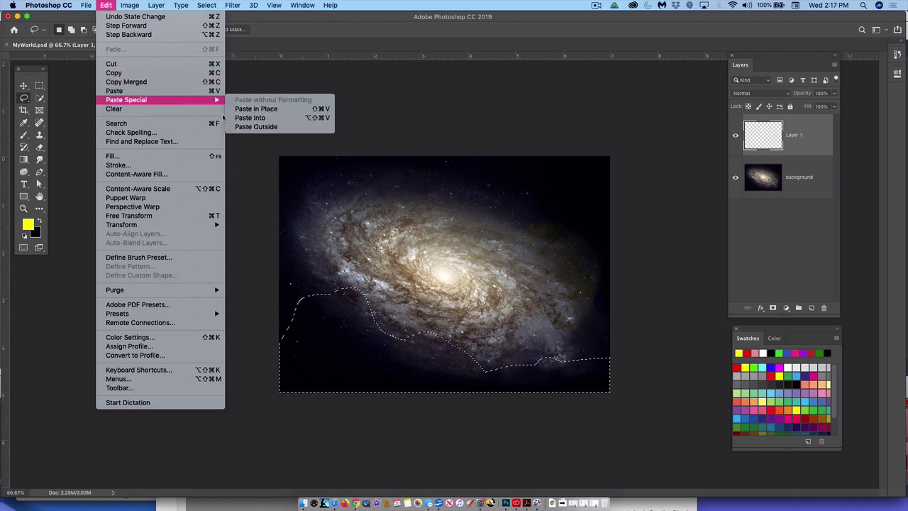
left_click(271, 118)
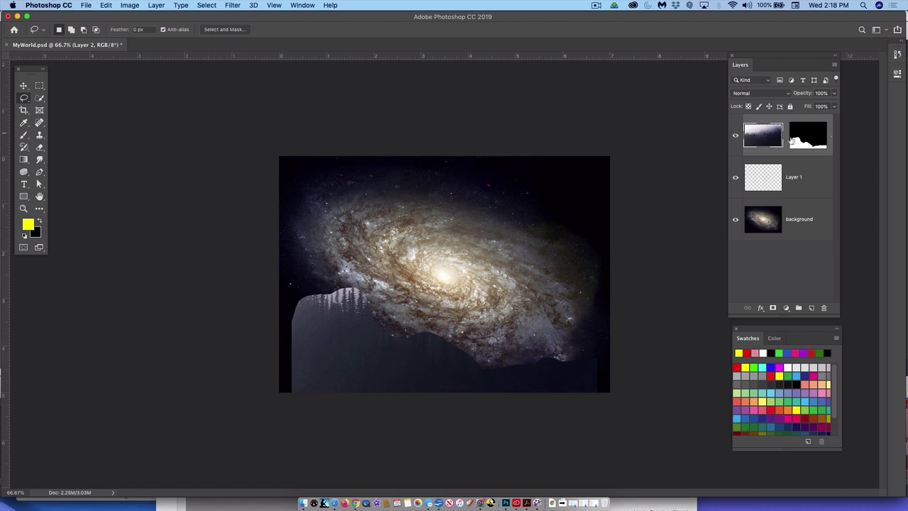
Target Layer 2's image thumbnail and turn off the chain link to its mask.
left_click(799, 143)
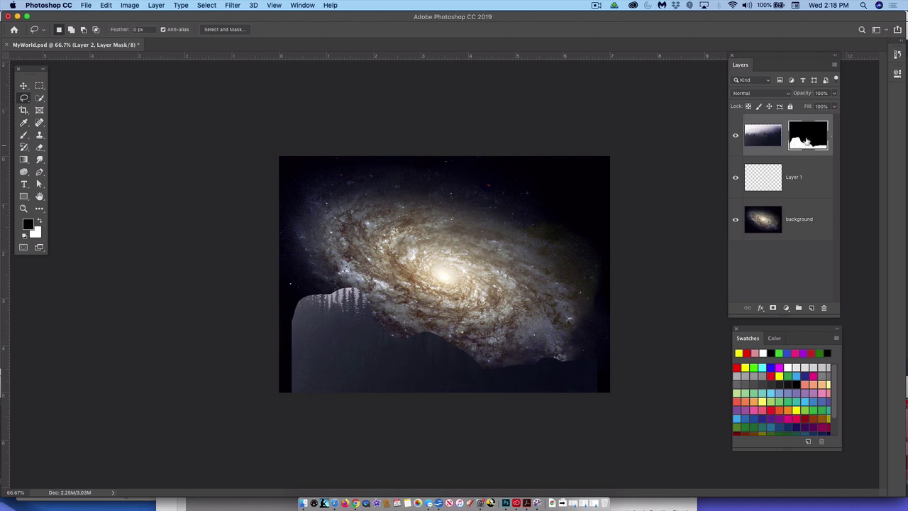
left_click(765, 137)
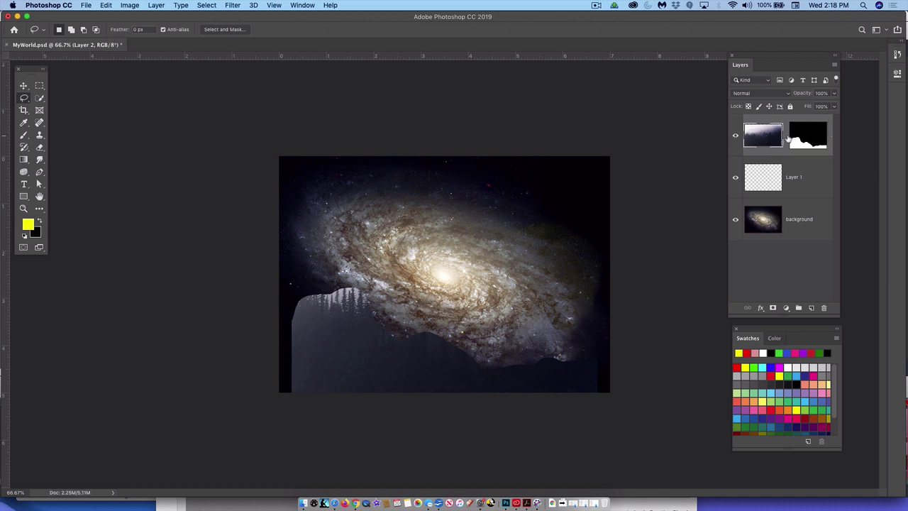
left_click(785, 137)
left_click(785, 138)
left_click(786, 139)
left_click(786, 139)
left_click(23, 86)
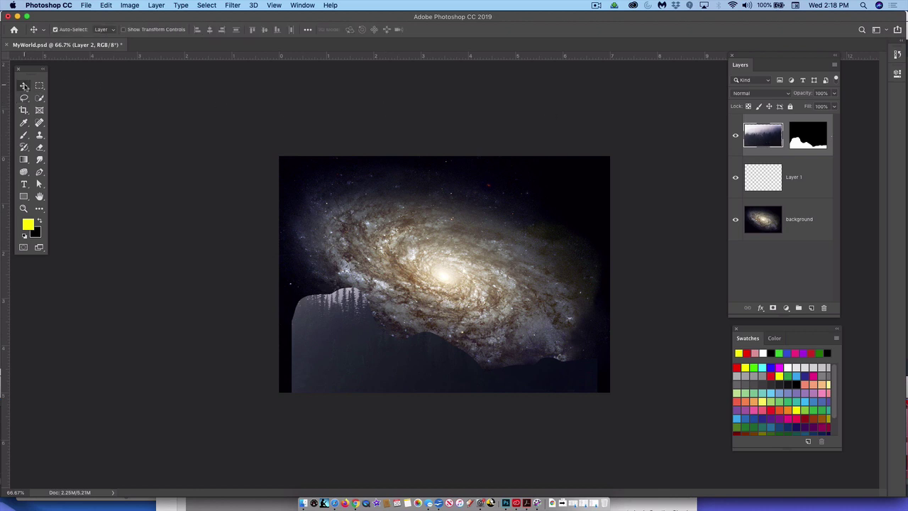
Scale up and stretch Layer 2's forest picture, rotate it about 15°, and commit.
left_click(124, 30)
left_click_drag(292, 223, 240, 255)
left_click_drag(596, 324, 626, 325)
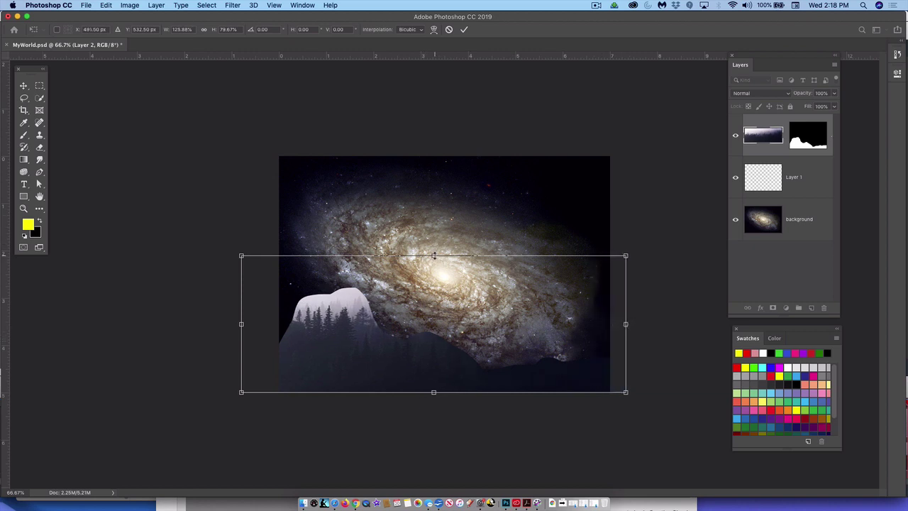
mouse_move(434, 255)
left_mouse_down()
mouse_move(434, 282)
mouse_move(434, 269)
left_mouse_up()
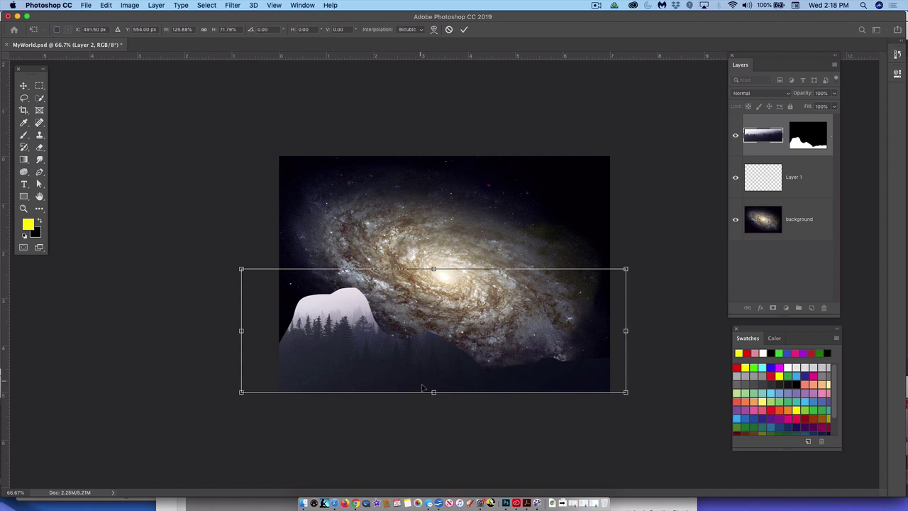
left_click_drag(433, 392, 440, 488)
left_click_drag(359, 363, 365, 344)
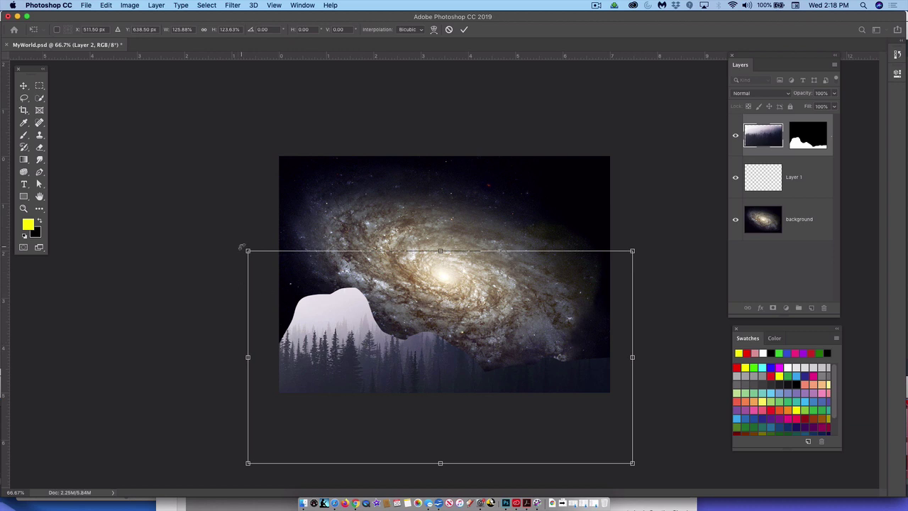
left_click_drag(241, 248, 284, 207)
left_click_drag(388, 355, 372, 367)
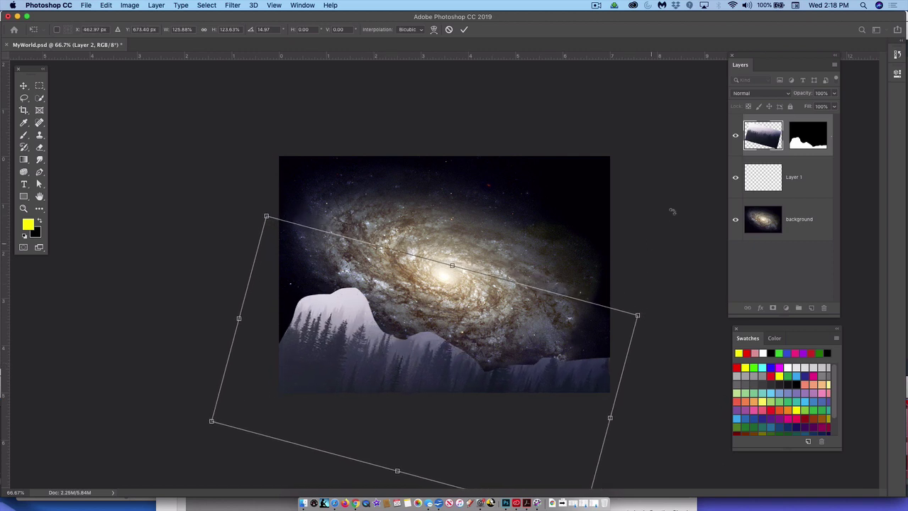
key("Return")
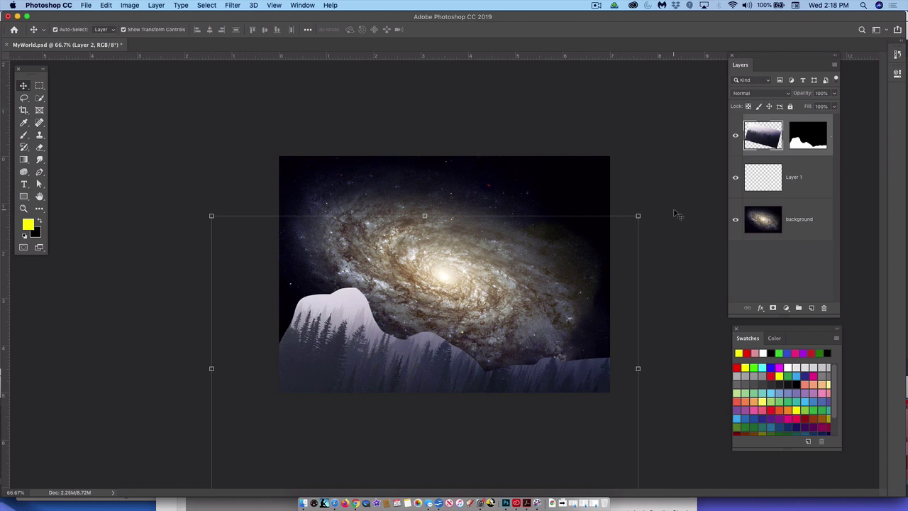
left_click(595, 6)
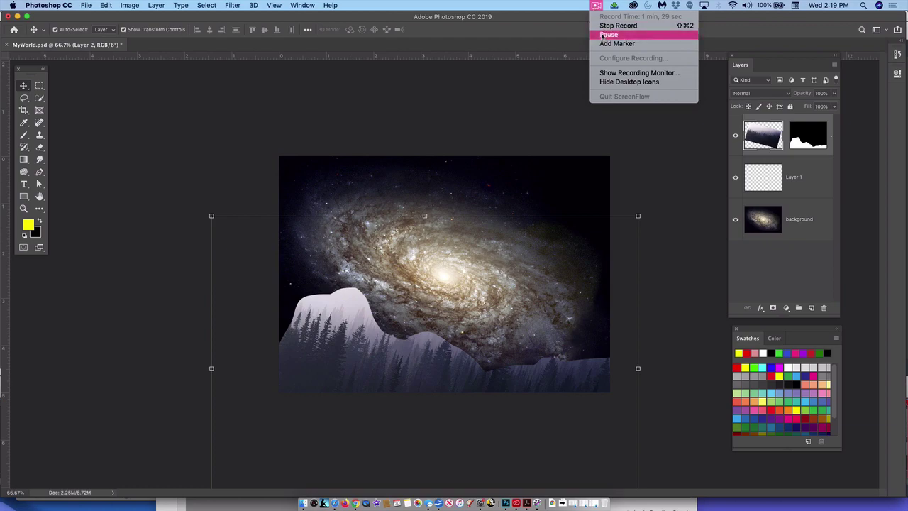
Browse the sliced grapefruit results and open the 'Grapefruit next door' photo page.
left_click(608, 34)
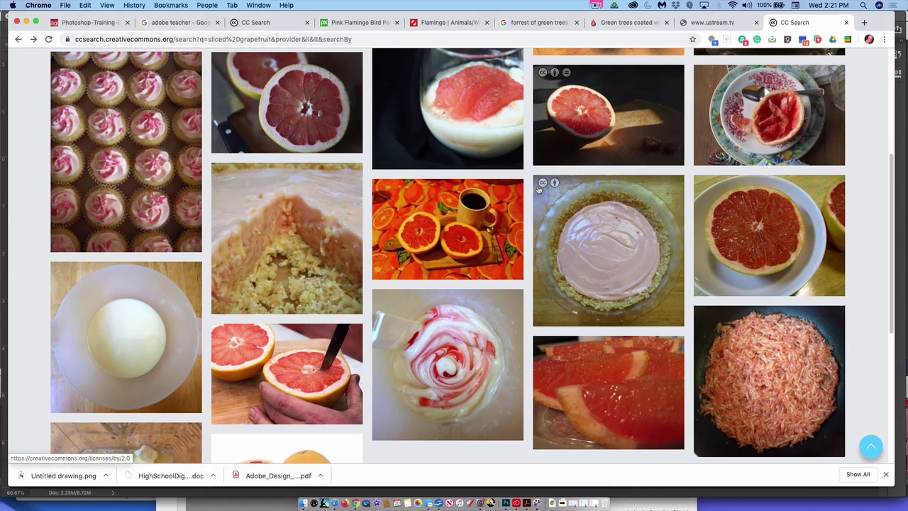
scroll(538, 190, "up", 5)
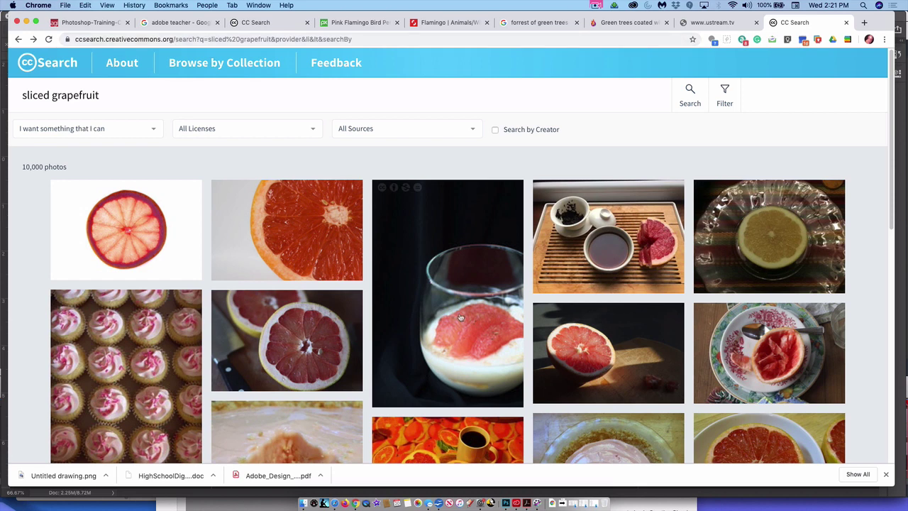
scroll(476, 342, "down", 1)
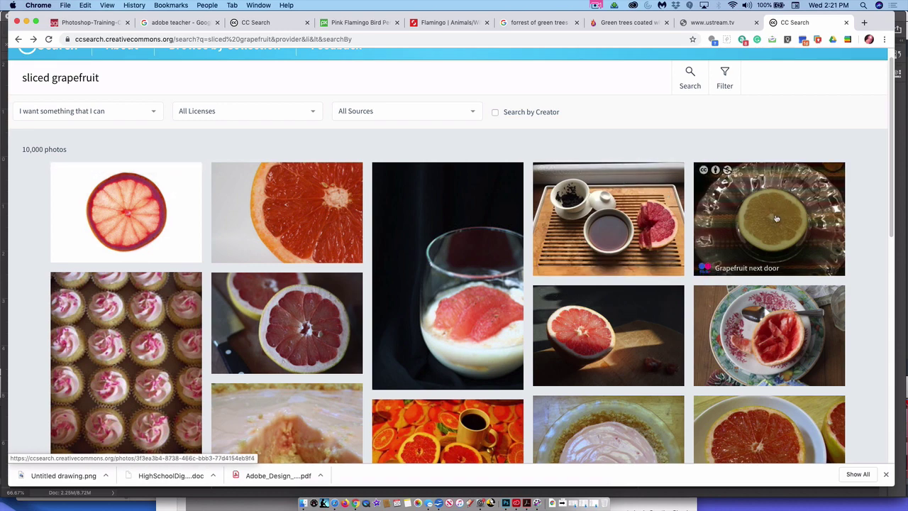
scroll(778, 230, "down", 3)
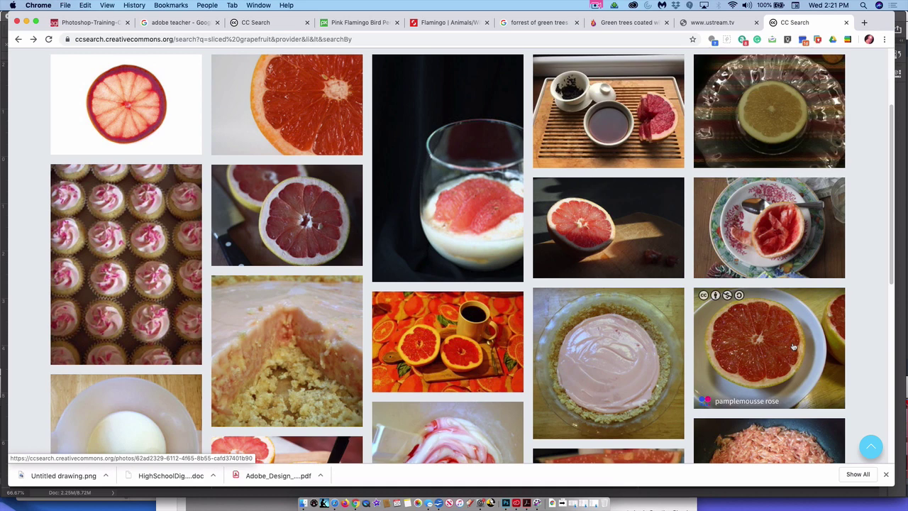
scroll(794, 346, "up", 1)
scroll(794, 346, "down", 2)
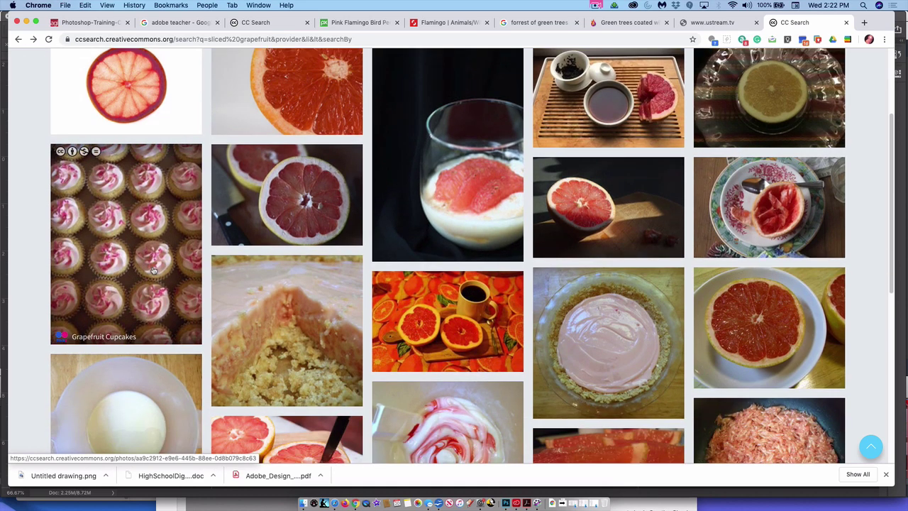
scroll(321, 210, "up", 1)
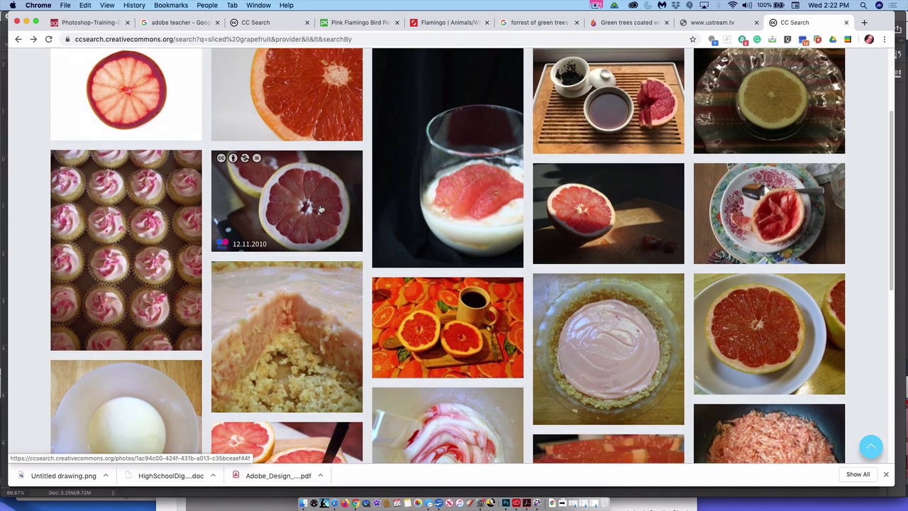
scroll(321, 209, "down", 2)
scroll(321, 210, "up", 4)
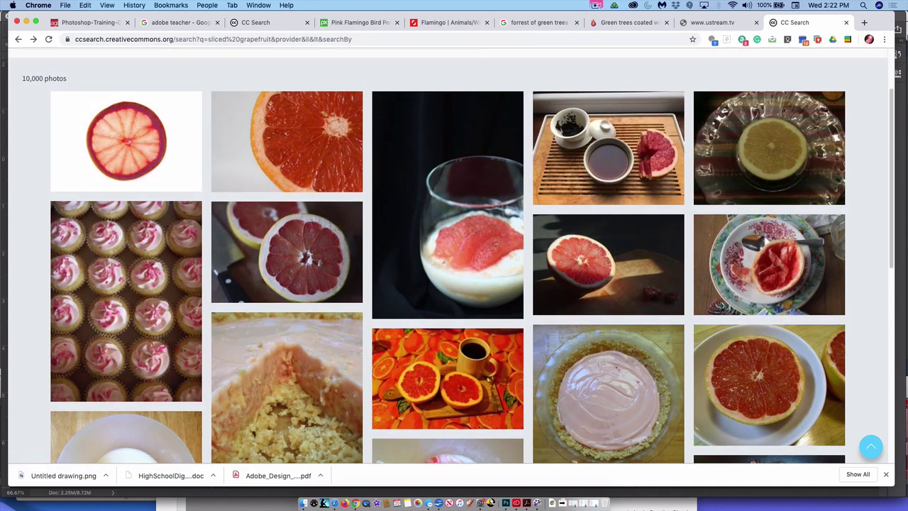
left_click(780, 161)
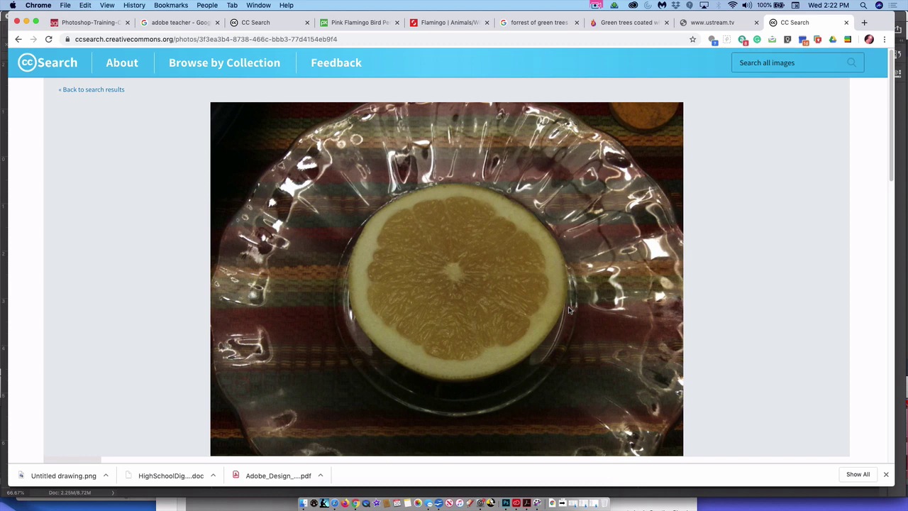
Copy the 'Grapefruit next door' image and switch back to Photoshop.
right_click(474, 288)
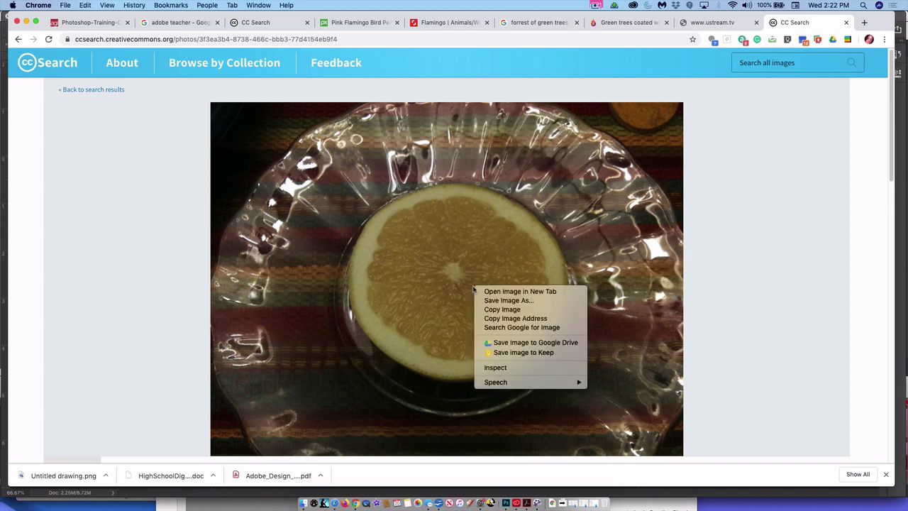
left_click(487, 310)
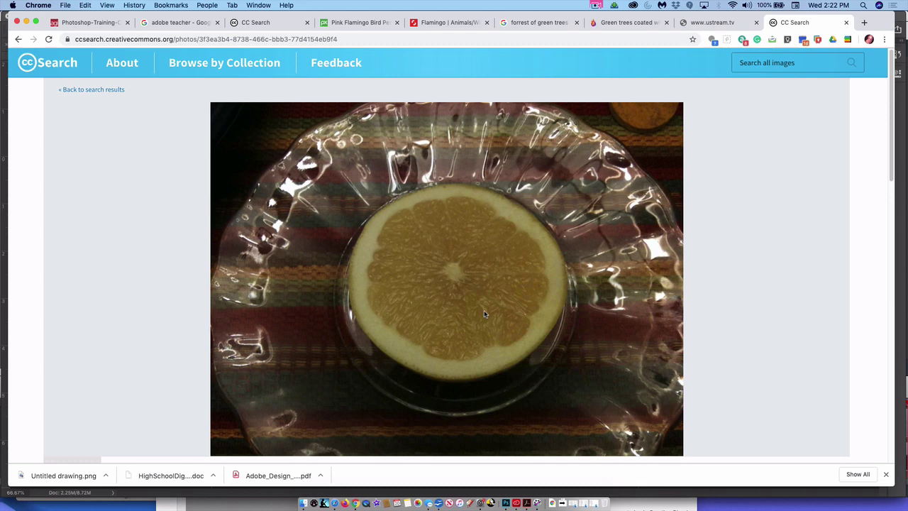
key("super+Tab")
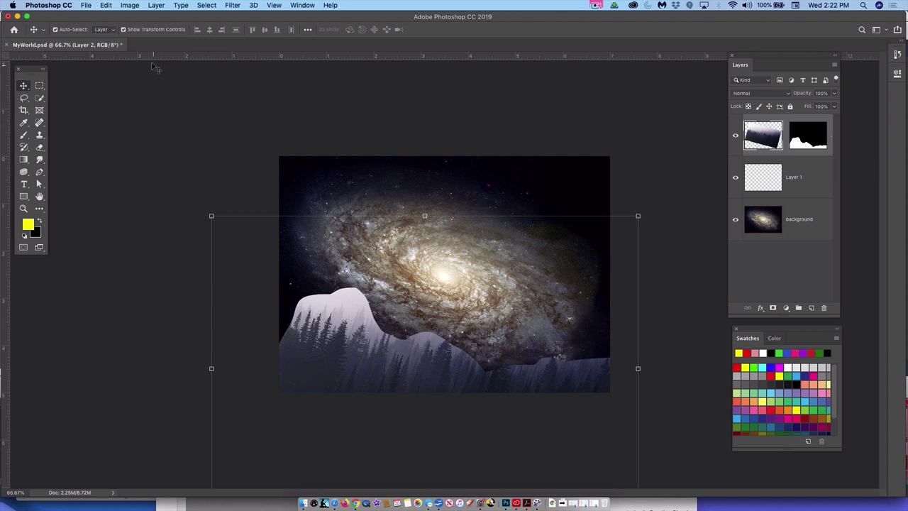
Paste the grapefruit photo into MyWorld.psd as new Layer 3.
left_click(124, 30)
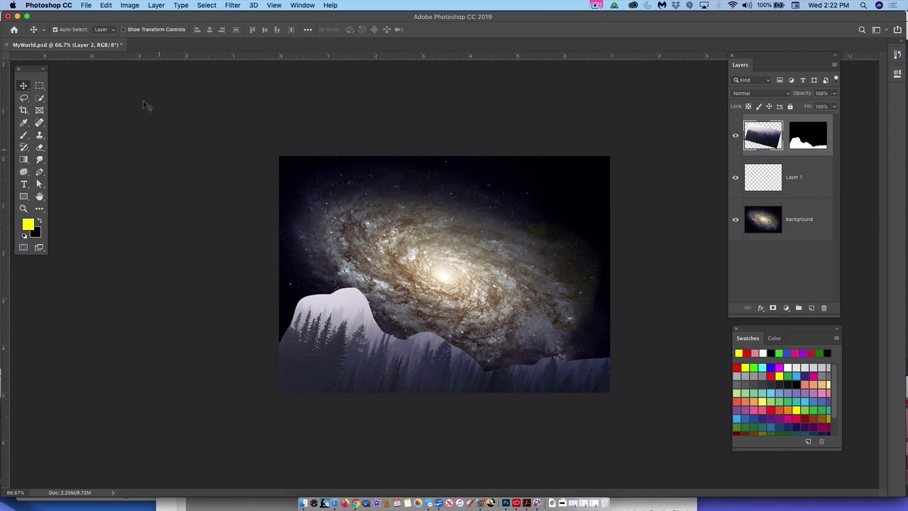
left_click(106, 5)
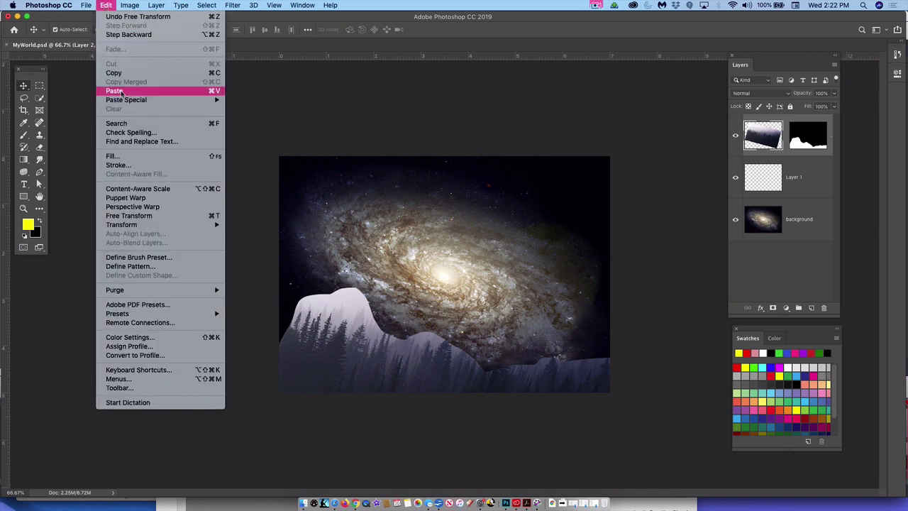
left_click(114, 91)
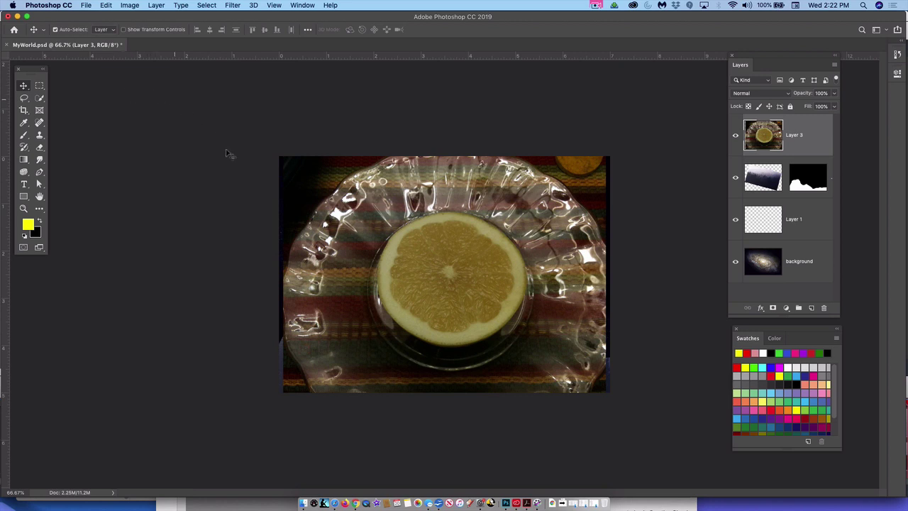
mouse_move(435, 270)
left_mouse_down()
mouse_move(426, 213)
mouse_move(425, 270)
mouse_move(445, 275)
mouse_move(434, 259)
mouse_move(435, 272)
left_mouse_up()
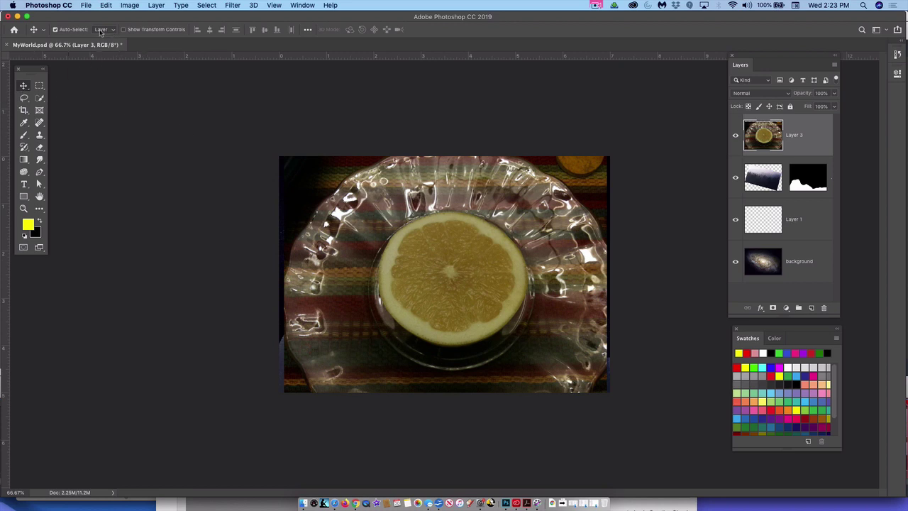
Shrink Layer 3 slightly with the transform handles and commit the resize.
left_click(123, 32)
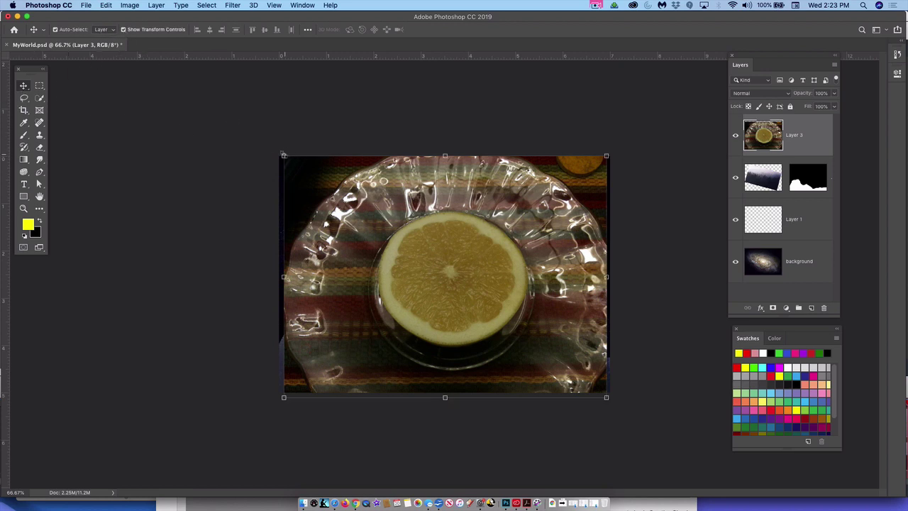
left_click_drag(284, 157, 285, 159)
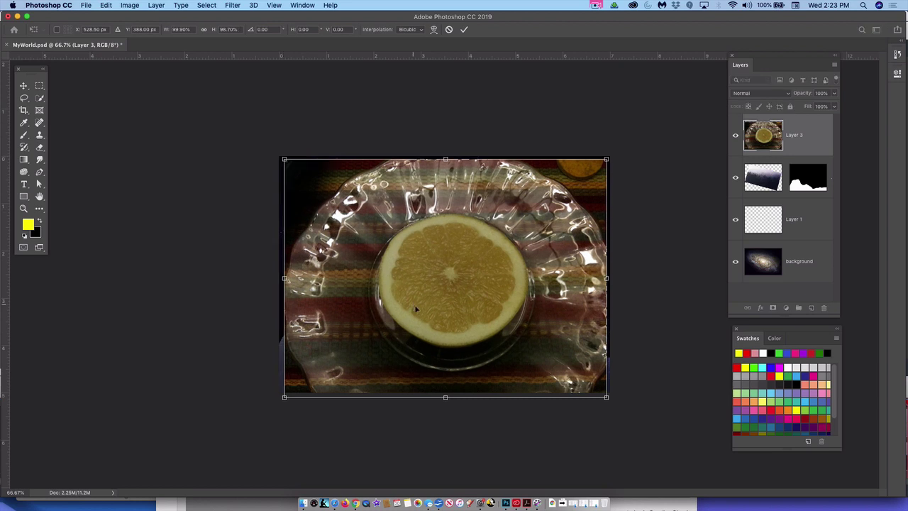
left_click_drag(606, 397, 599, 388)
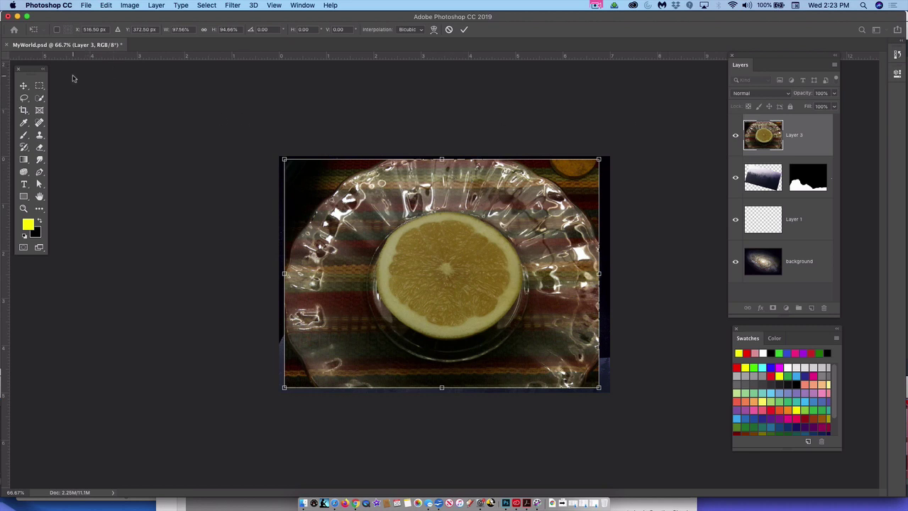
left_click(23, 86)
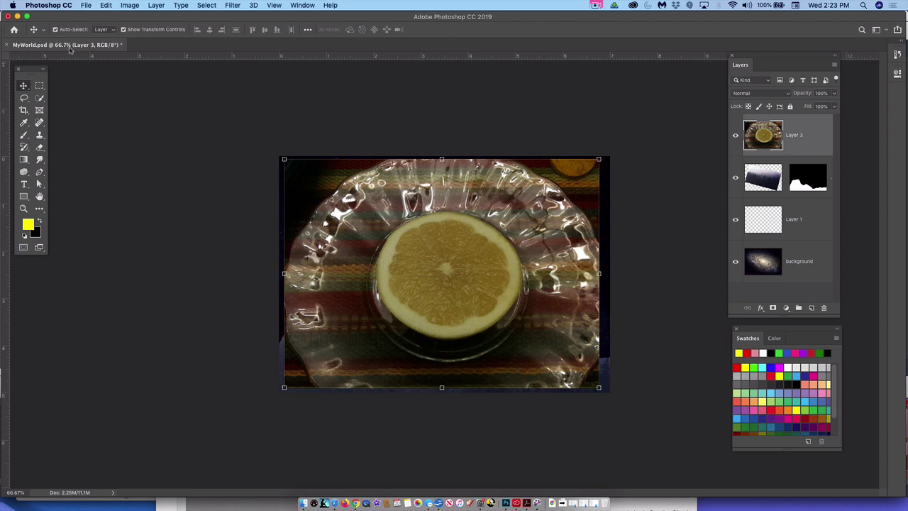
left_click(124, 30)
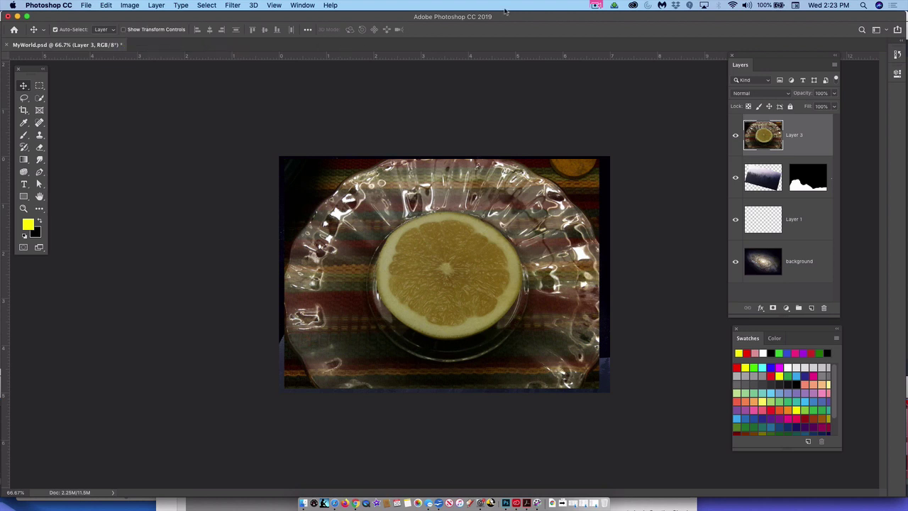
left_click(596, 7)
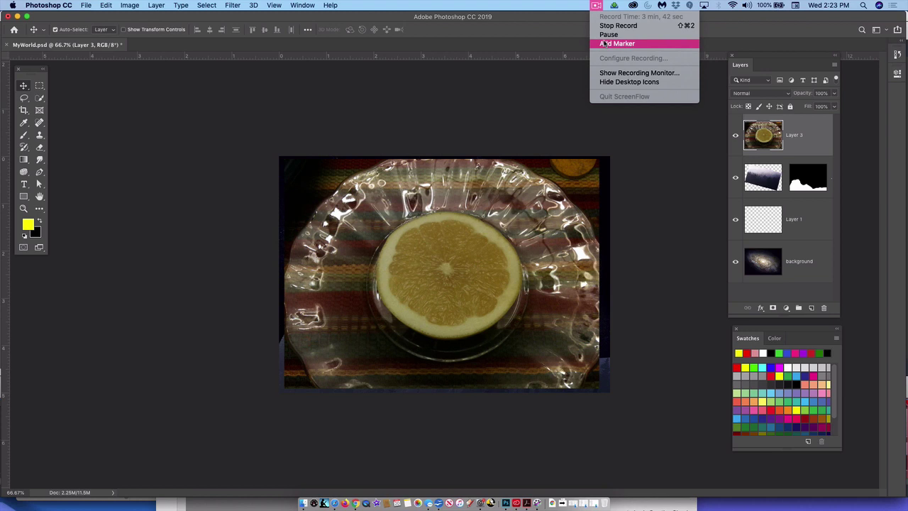
left_click(600, 36)
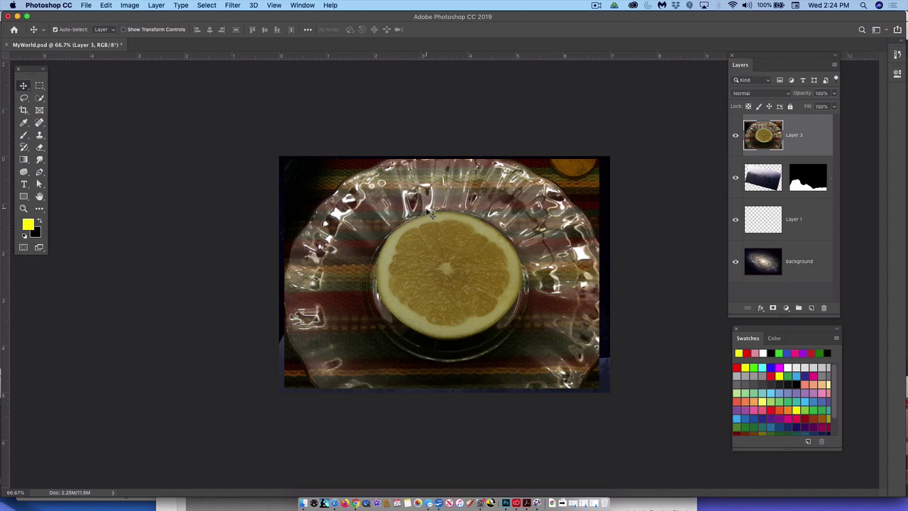
Zoom to 200% on the grapefruit, run Select > Subject, then deselect.
key("super+equal")
key("super+equal")
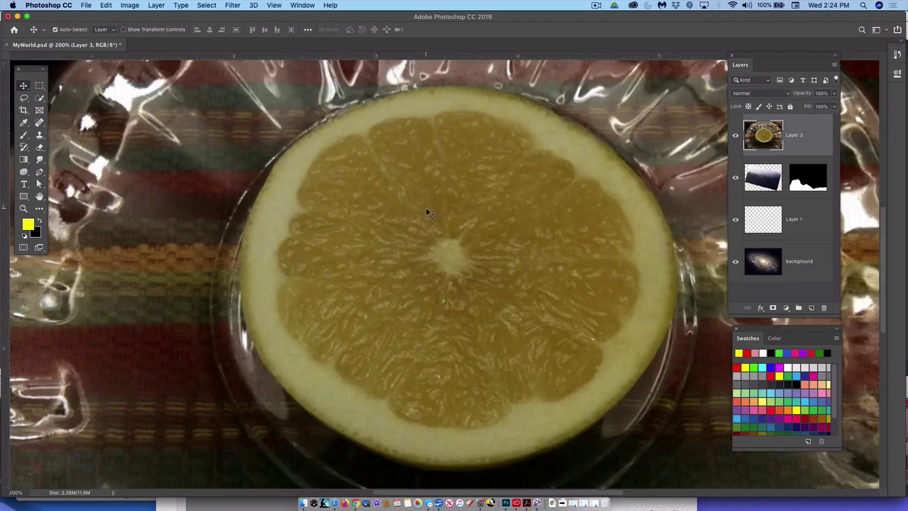
scroll(427, 212, "up", 2)
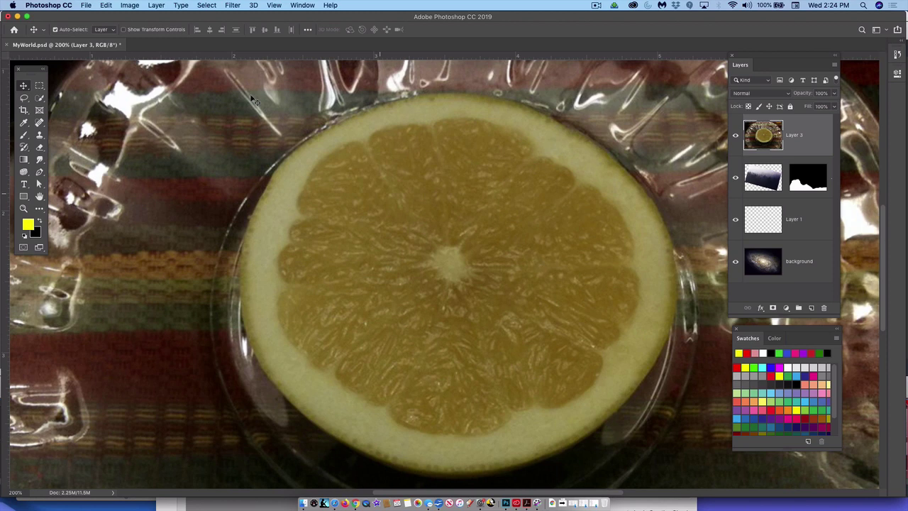
left_click(207, 6)
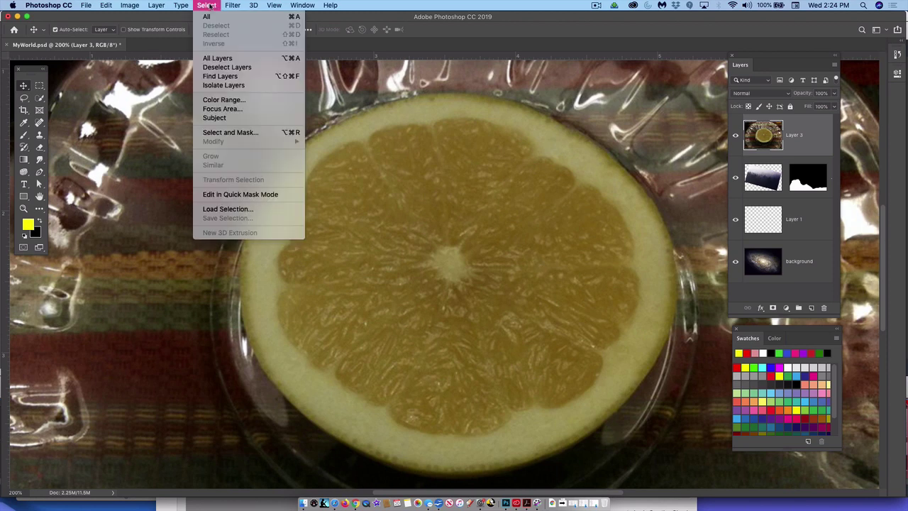
left_click(210, 121)
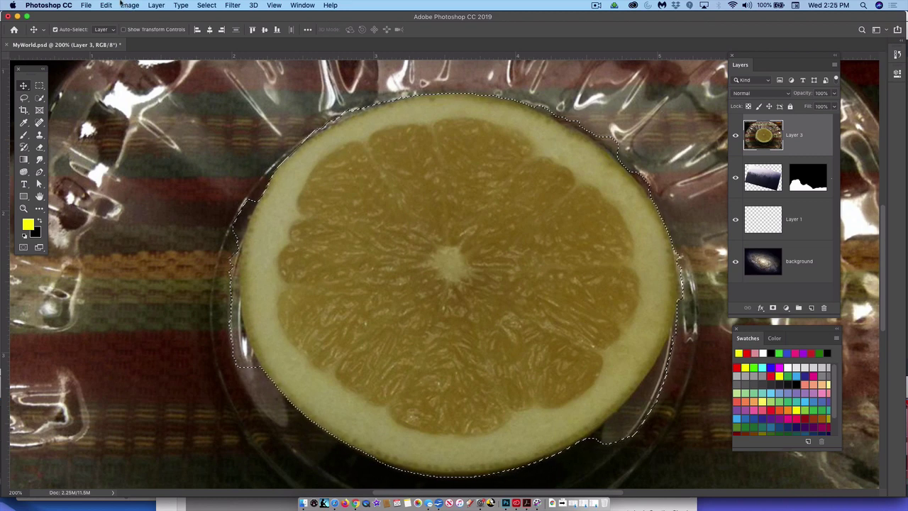
left_click(208, 6)
left_click(211, 26)
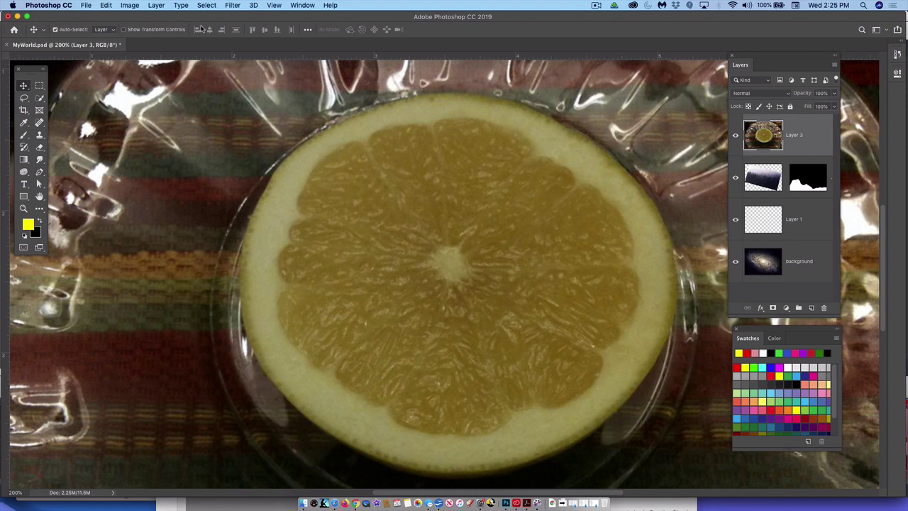
left_click(275, 5)
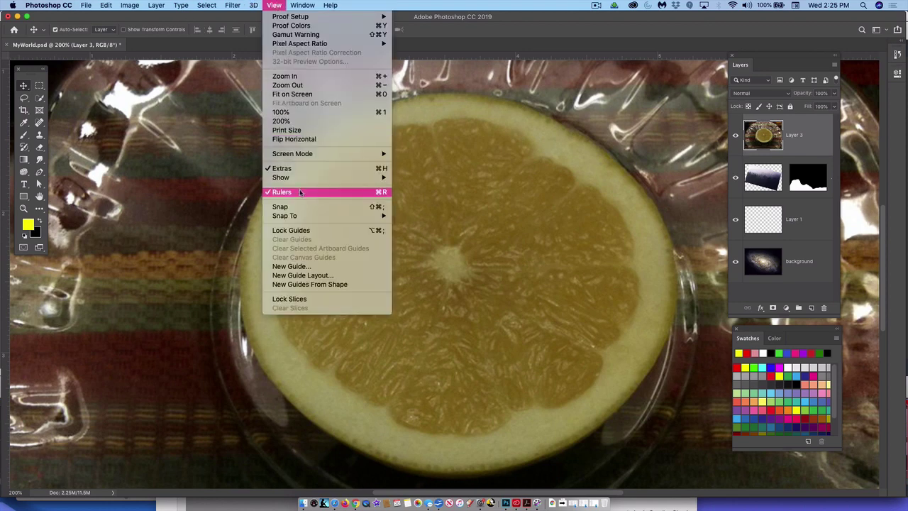
left_click(423, 7)
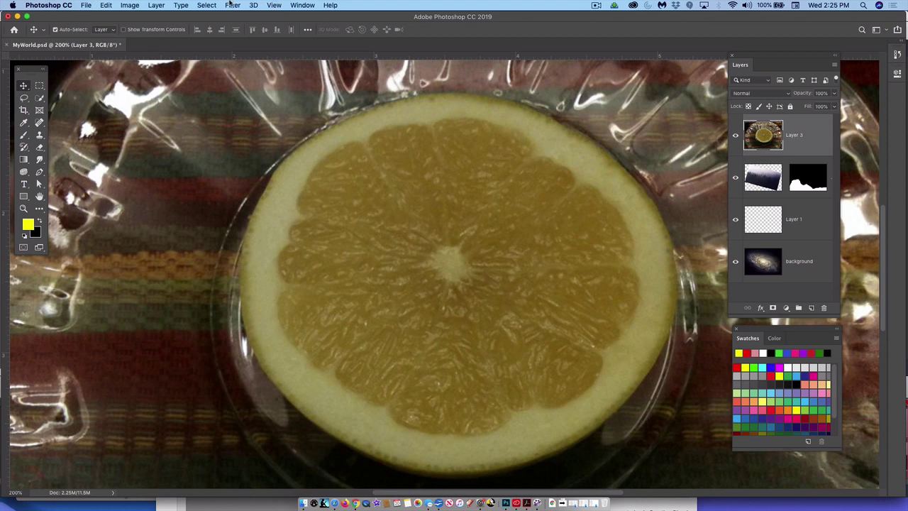
left_click(275, 5)
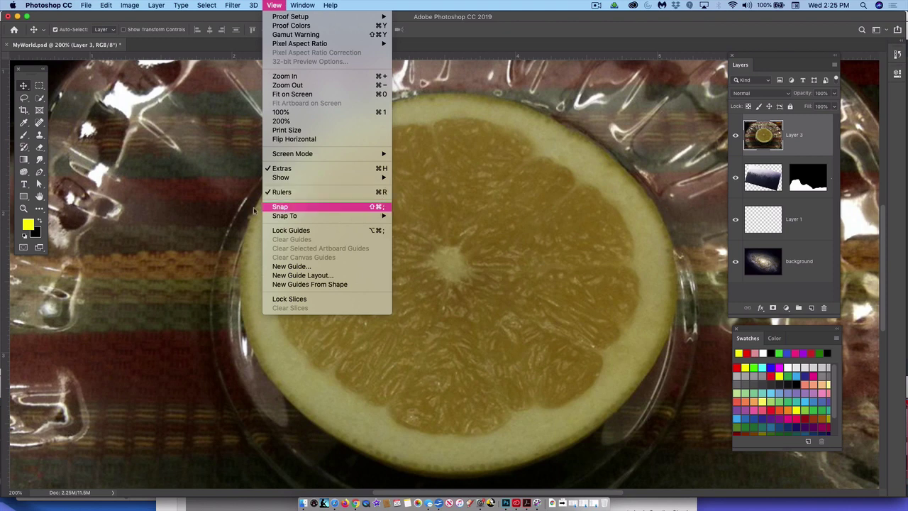
left_click(227, 213)
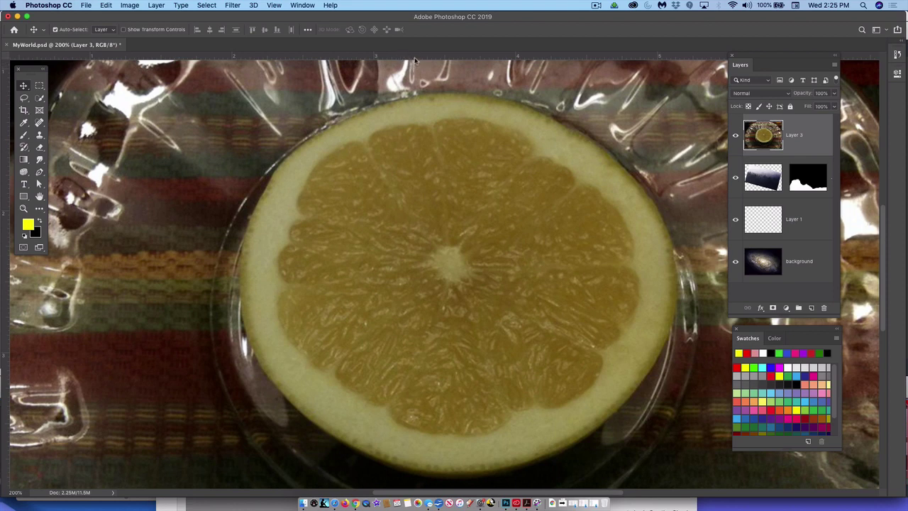
Drag ruler guides to the grapefruit's top and left edges, nudging the horizontal one to fit.
left_click_drag(415, 59, 415, 92)
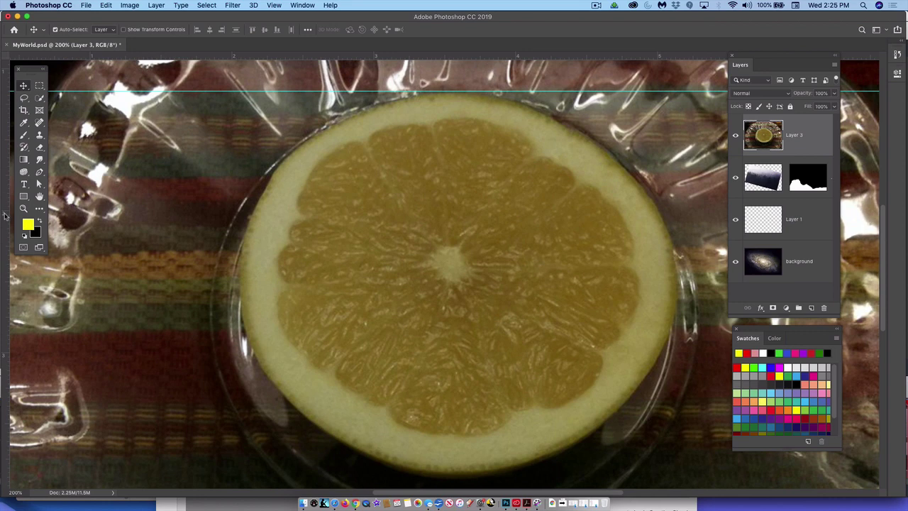
left_click_drag(5, 215, 239, 210)
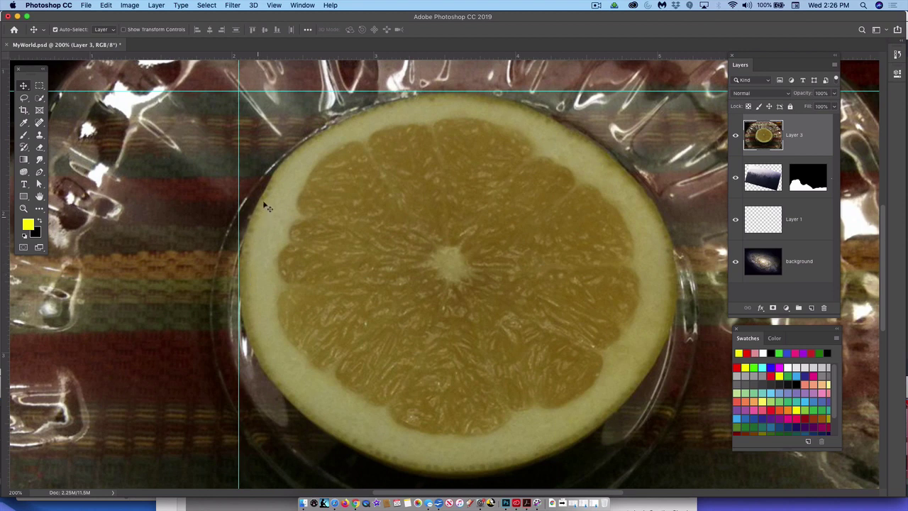
mouse_move(282, 57)
left_mouse_down()
mouse_move(283, 80)
mouse_move(283, 53)
left_mouse_up()
left_click(597, 6)
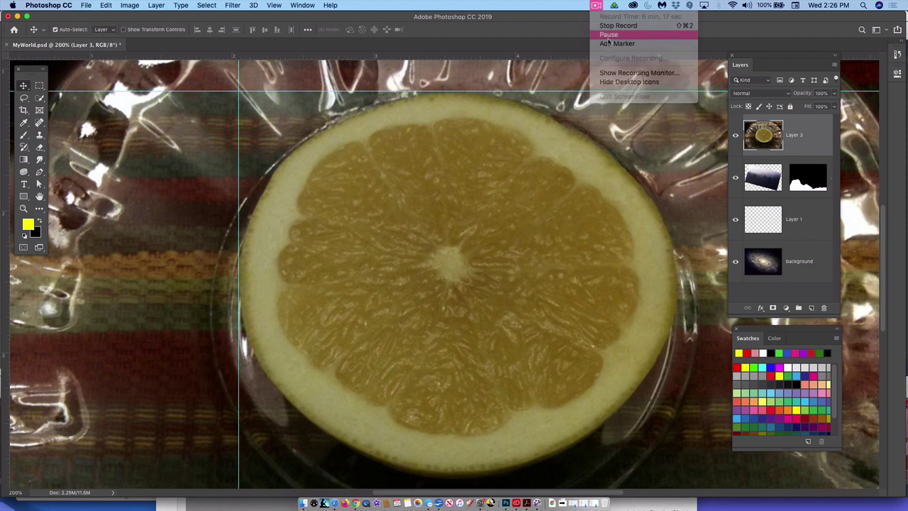
left_click(604, 36)
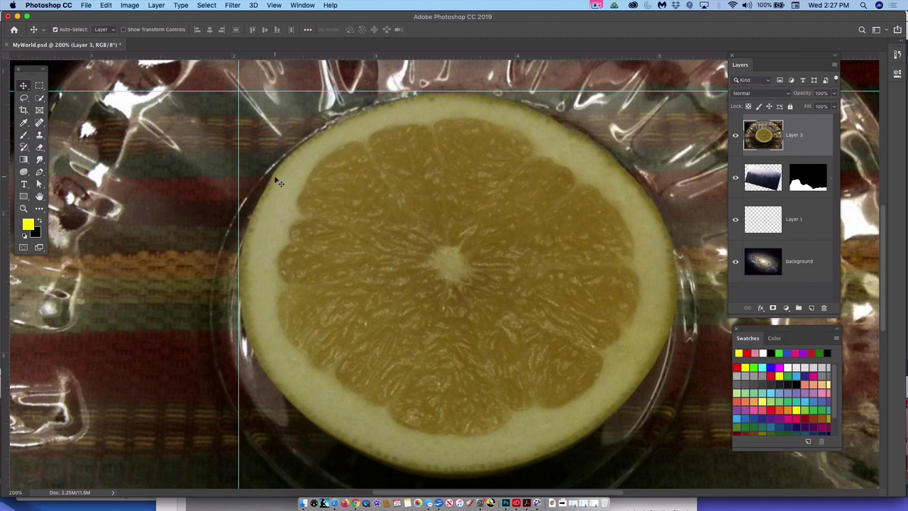
Drag an Elliptical Marquee from the guide intersection around the grapefruit's rim.
left_click(39, 86)
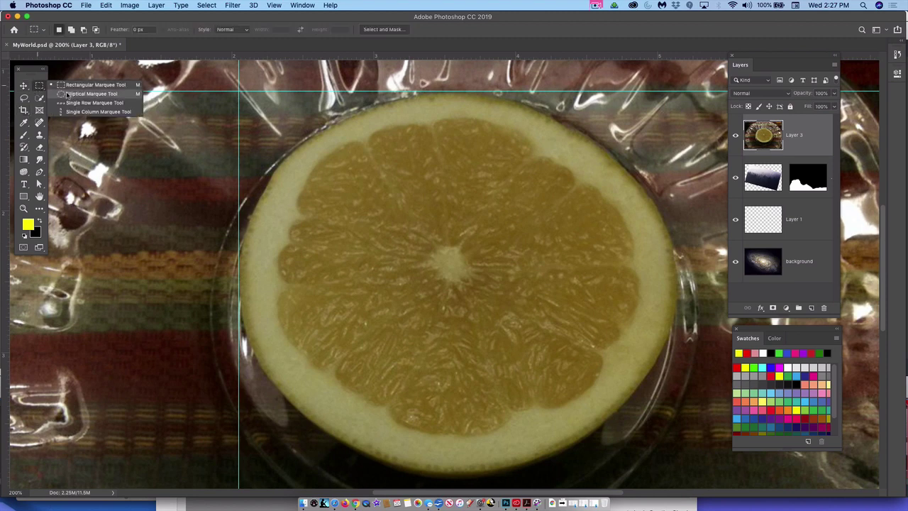
left_click(68, 95)
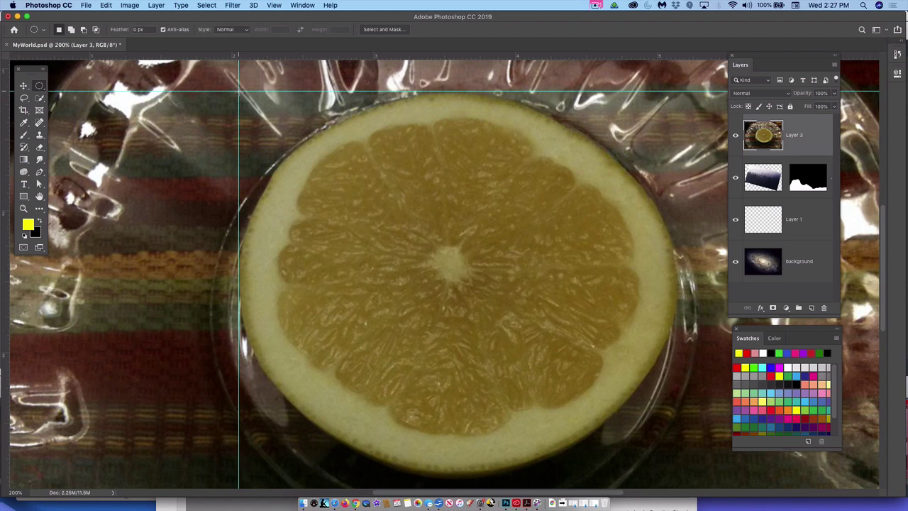
left_click_drag(239, 91, 672, 478)
left_click_drag(672, 477, 675, 478)
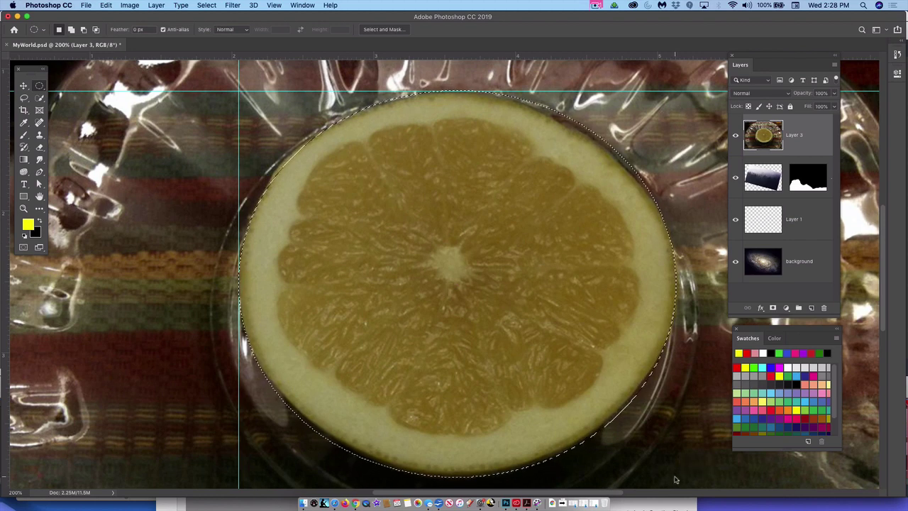
Add a layer mask to Layer 3 from the ellipse, then undo it.
left_click(774, 308)
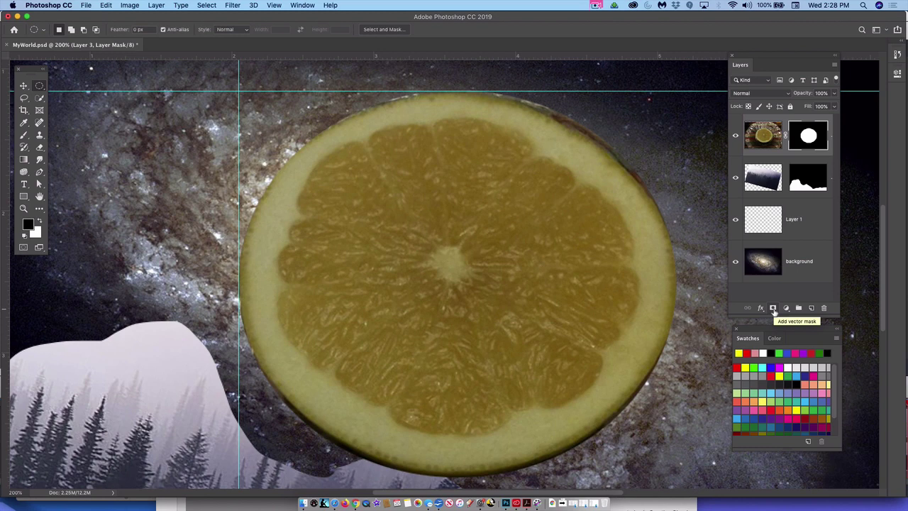
key("super+z")
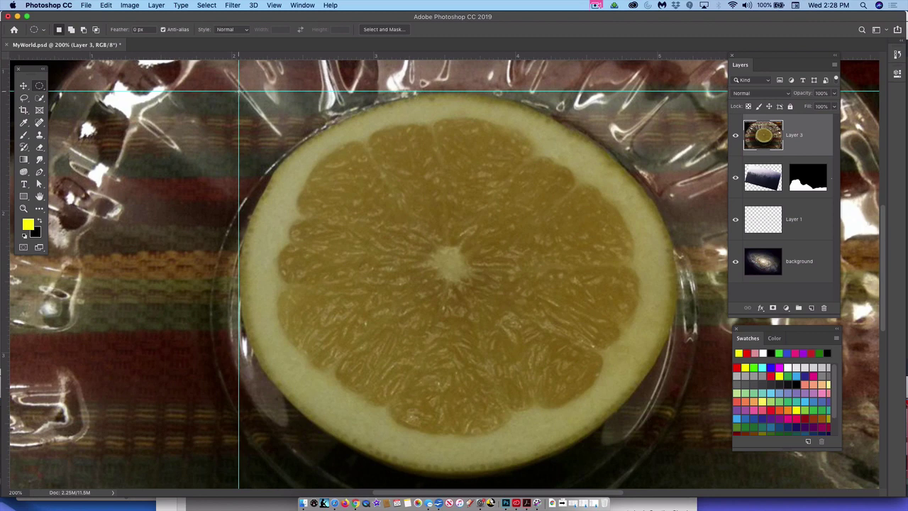
Draw an ellipse around the grapefruit slice and turn it into a layer mask on Layer 3.
left_click_drag(238, 91, 676, 480)
left_click_drag(675, 480, 677, 479)
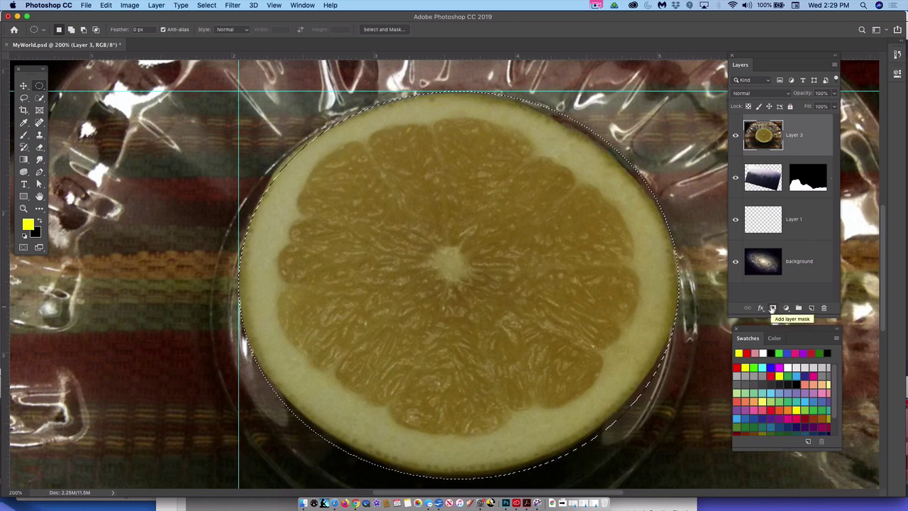
left_click(773, 308)
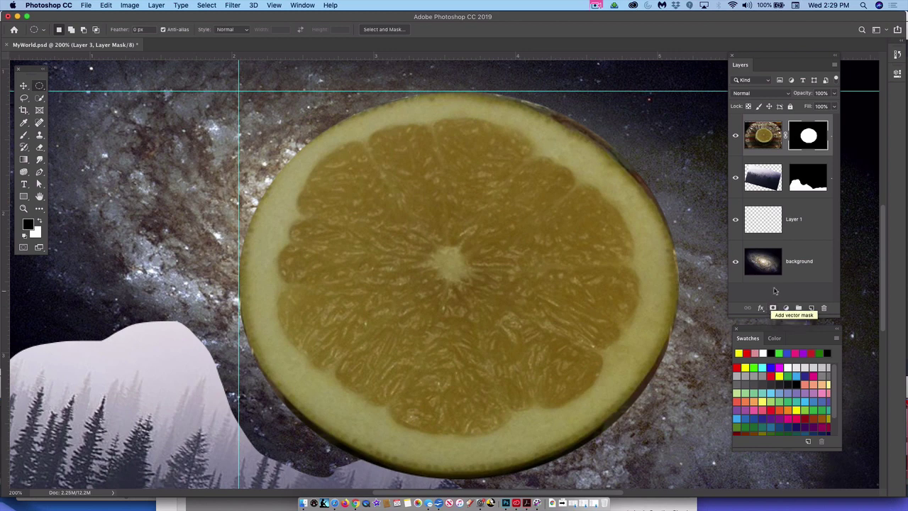
left_click(596, 5)
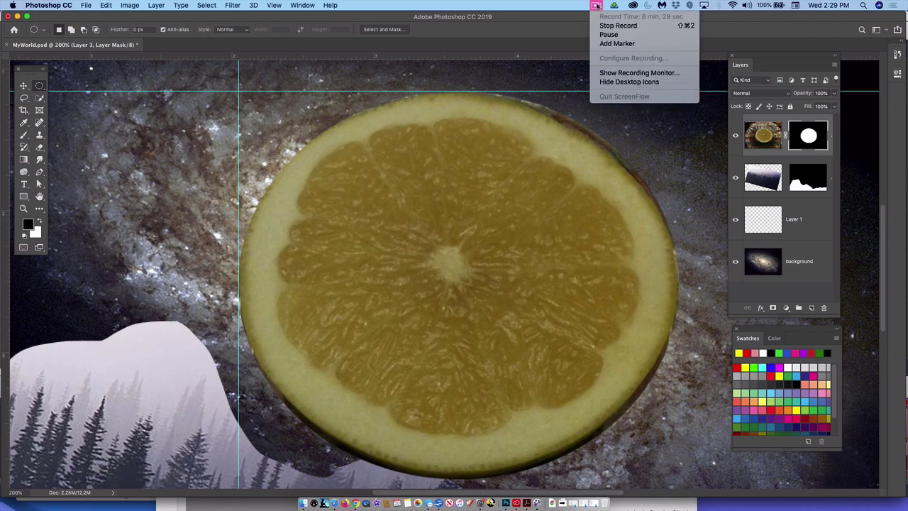